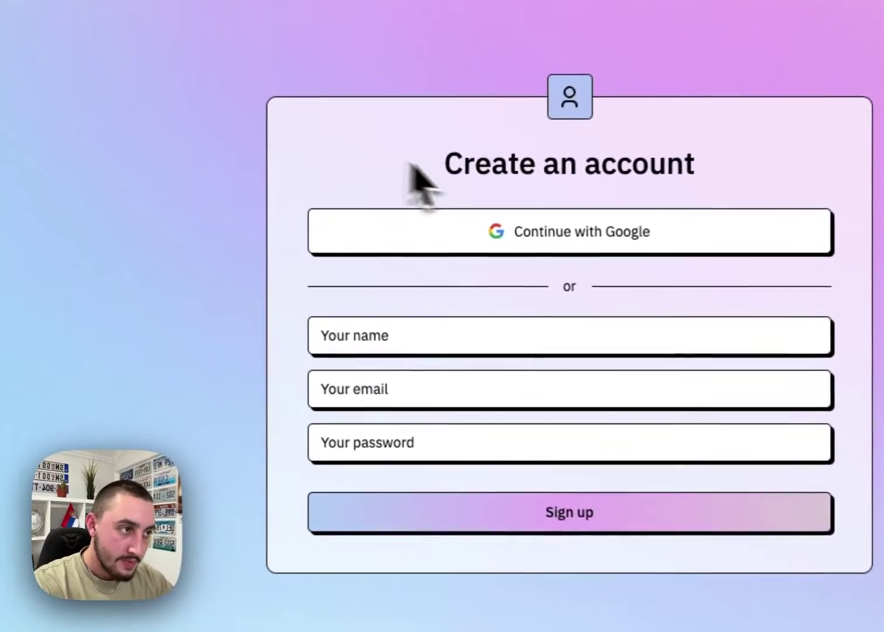
# Test the Continue with Google option on the published signup form.
pyautogui.click(491, 241)
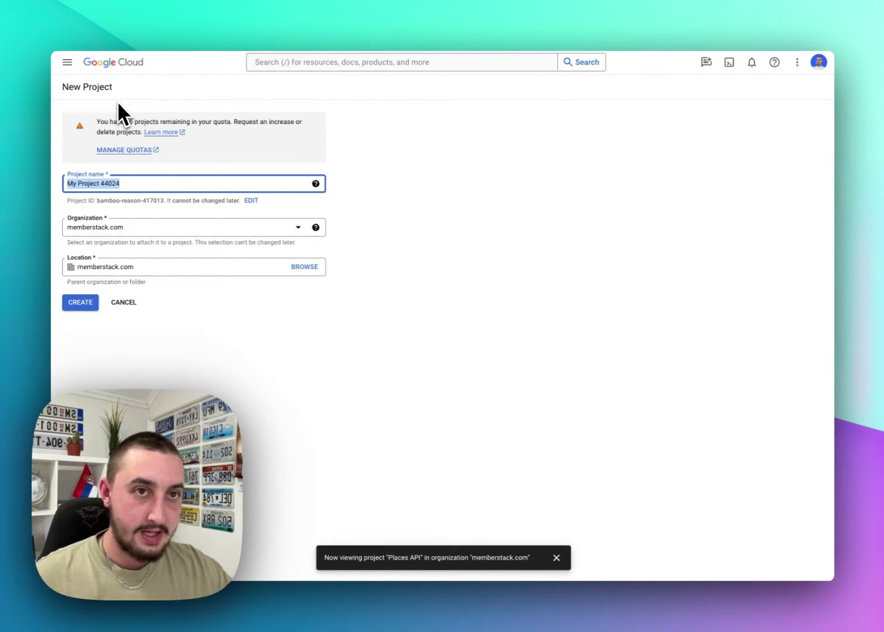
# Replace the default project name My Project 44024 with 'Test A'.
pyautogui.doubleClick(139, 184)
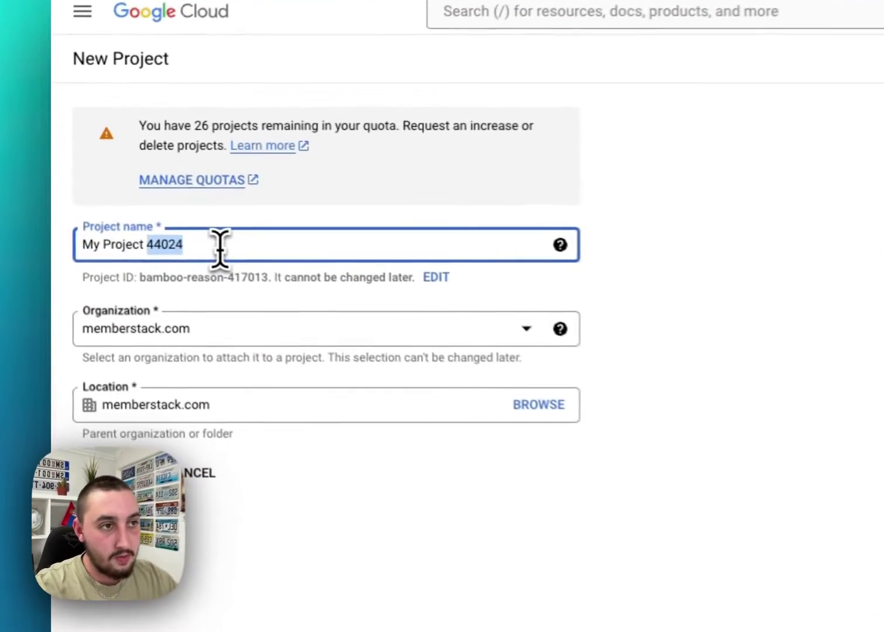
pyautogui.tripleClick(219, 246)
pyautogui.write('Tes')
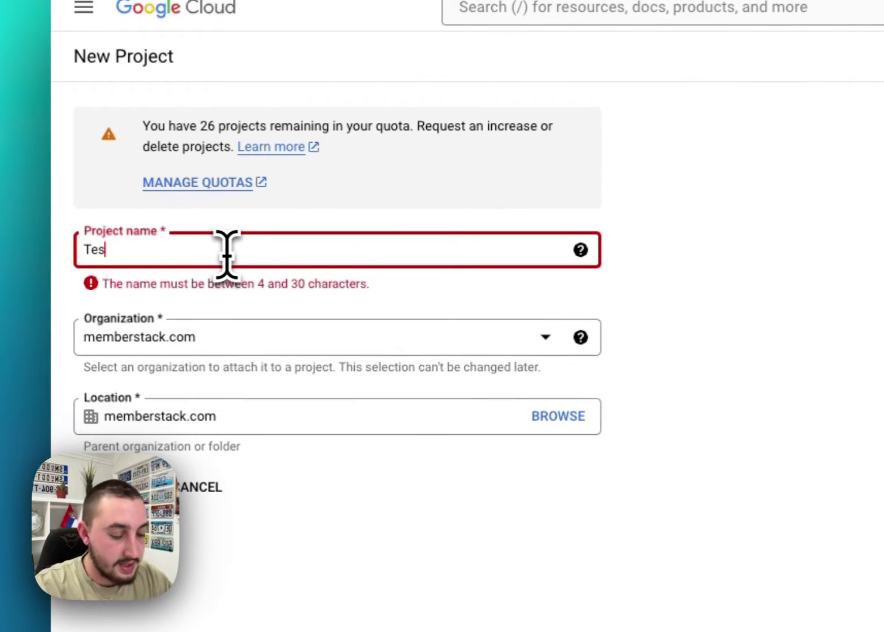
pyautogui.write('t A')
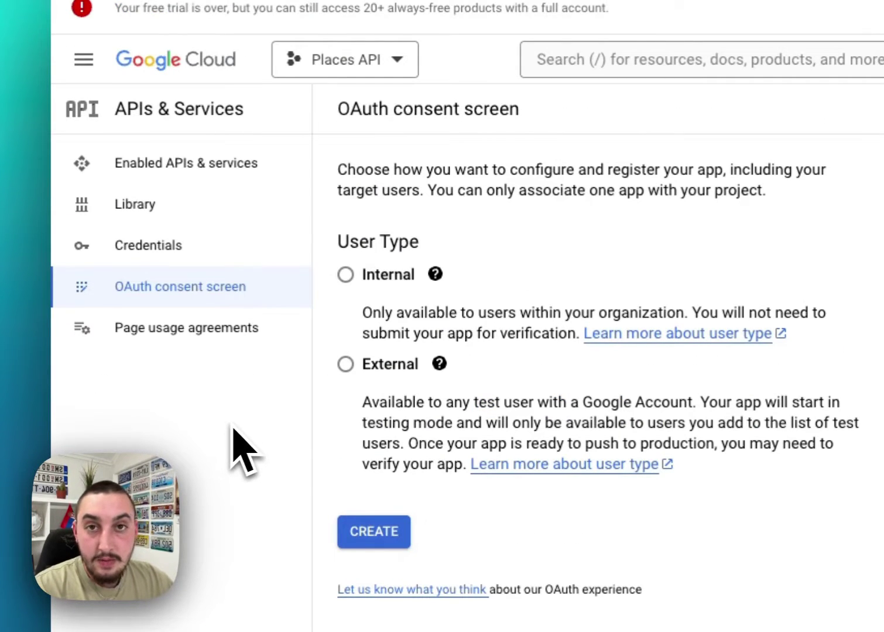
# Start an OAuth consent screen registration with the External user type.
pyautogui.click(193, 164)
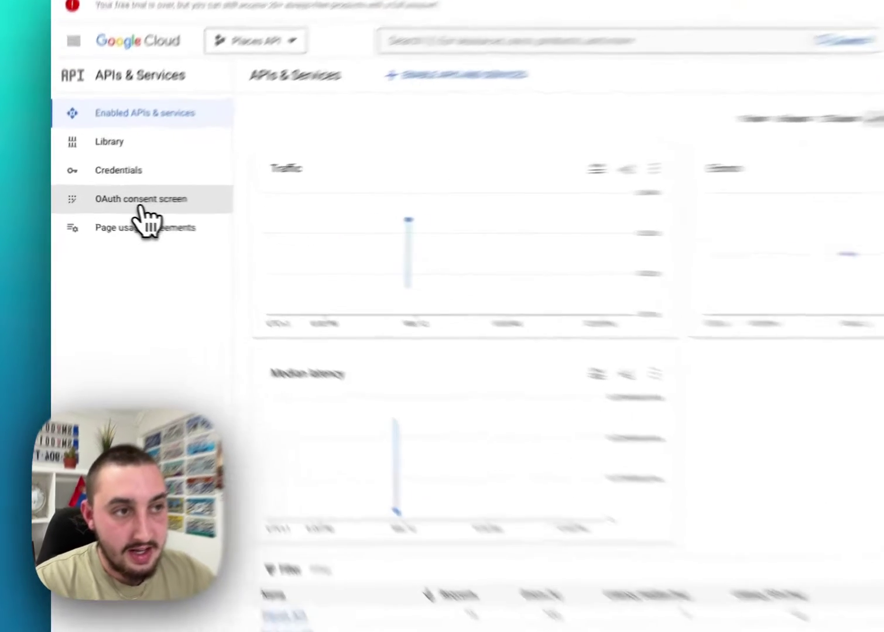
pyautogui.click(116, 207)
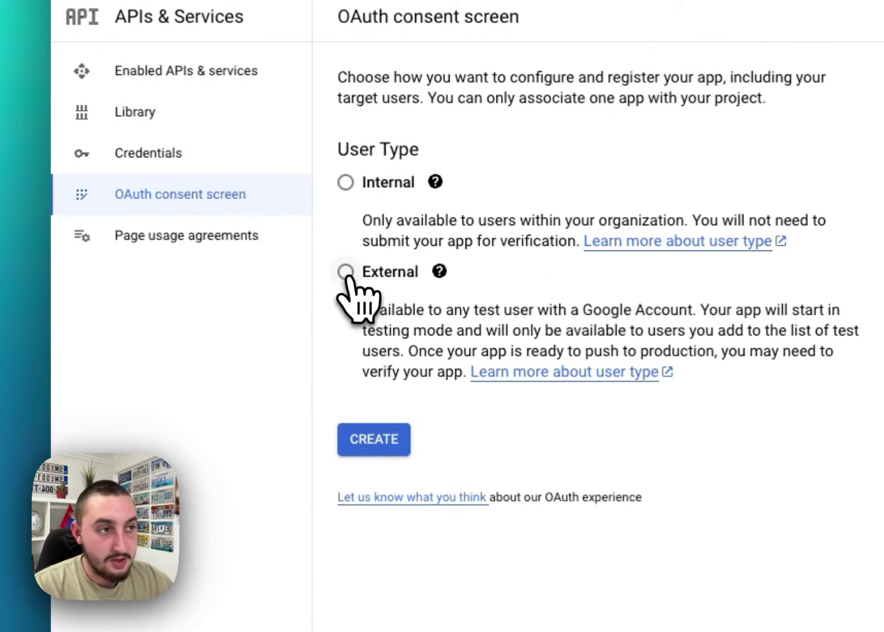
pyautogui.click(374, 442)
# Enter the app name Test App and choose the account email as user support email.
pyautogui.click(420, 271)
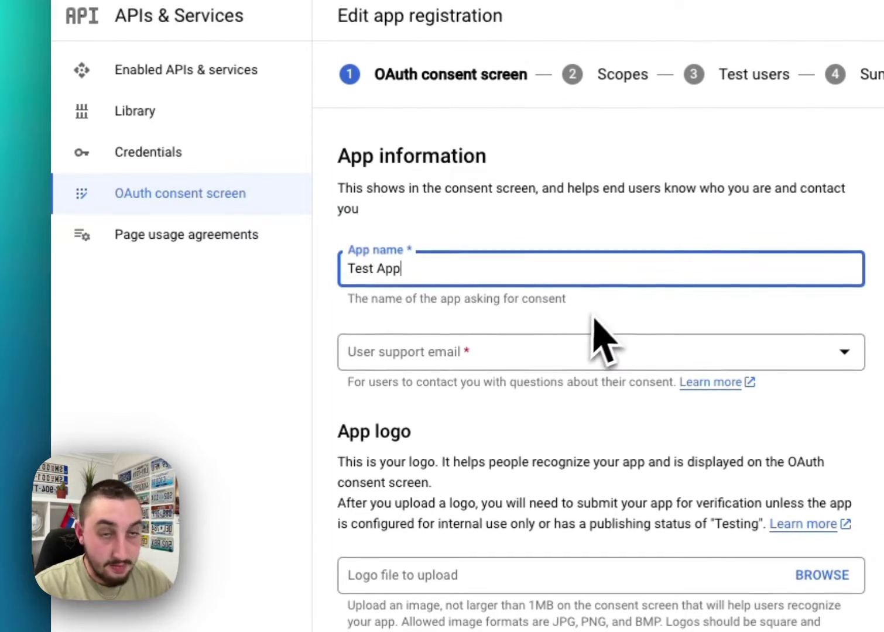
pyautogui.click(531, 367)
pyautogui.click(537, 376)
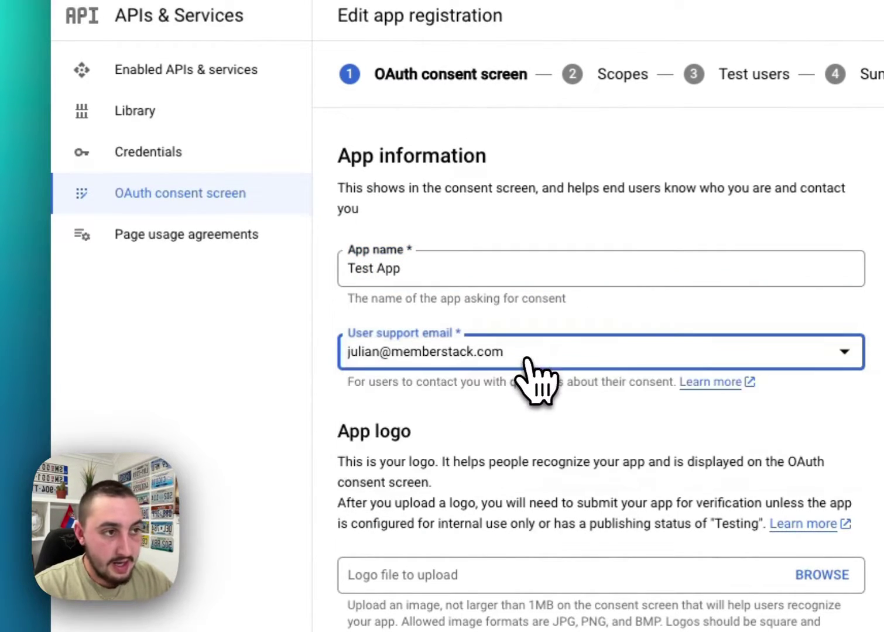
pyautogui.scroll(-1, 395, 316)
pyautogui.scroll(-3, 451, 317)
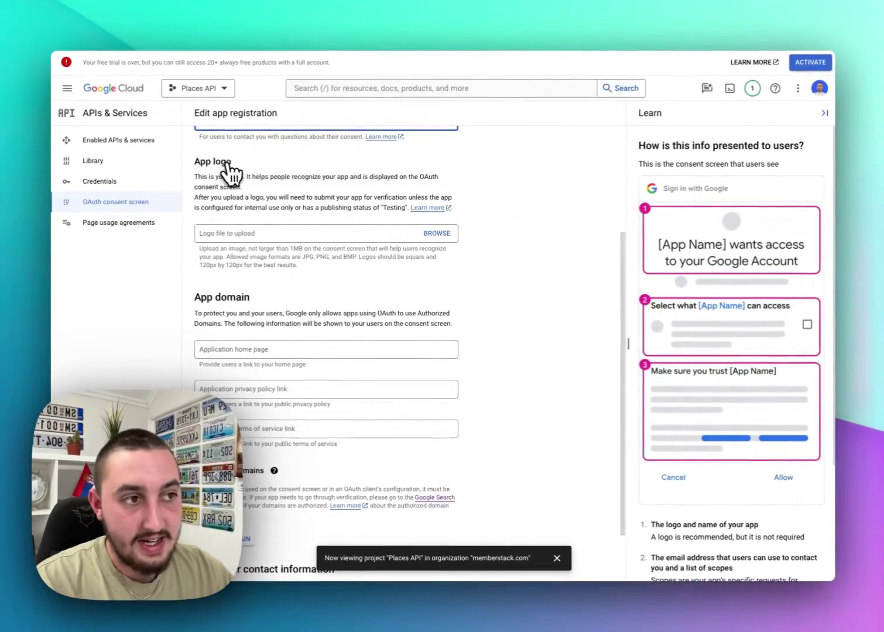
pyautogui.scroll(-2, 280, 252)
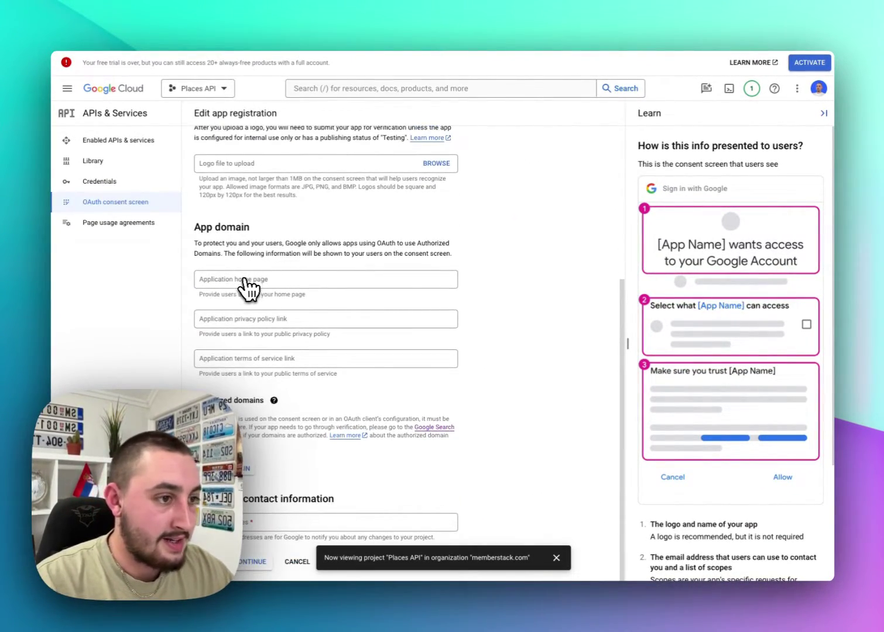
# Add memberstack.com as an authorized domain and fill in the developer contact email.
pyautogui.click(214, 468)
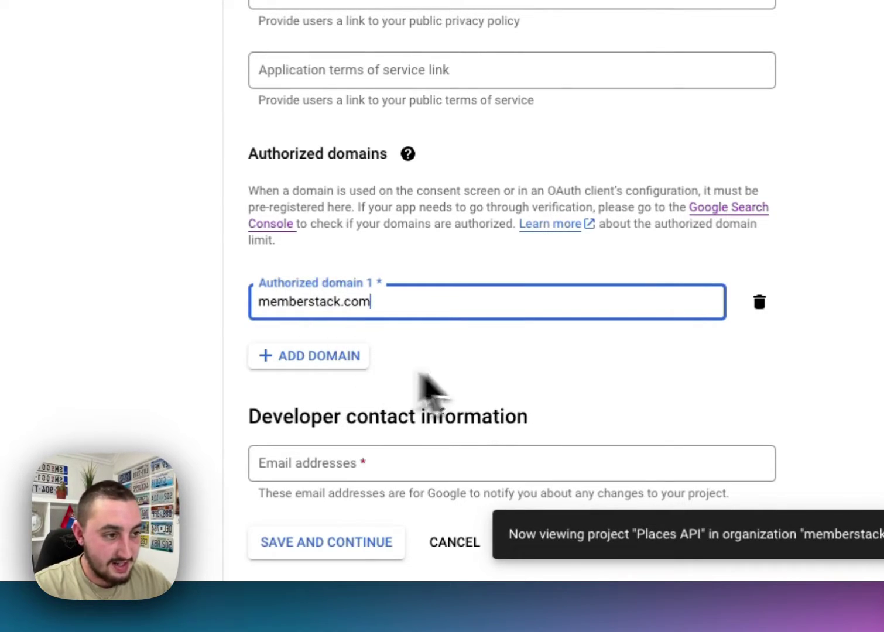
pyautogui.click(423, 376)
pyautogui.click(599, 463)
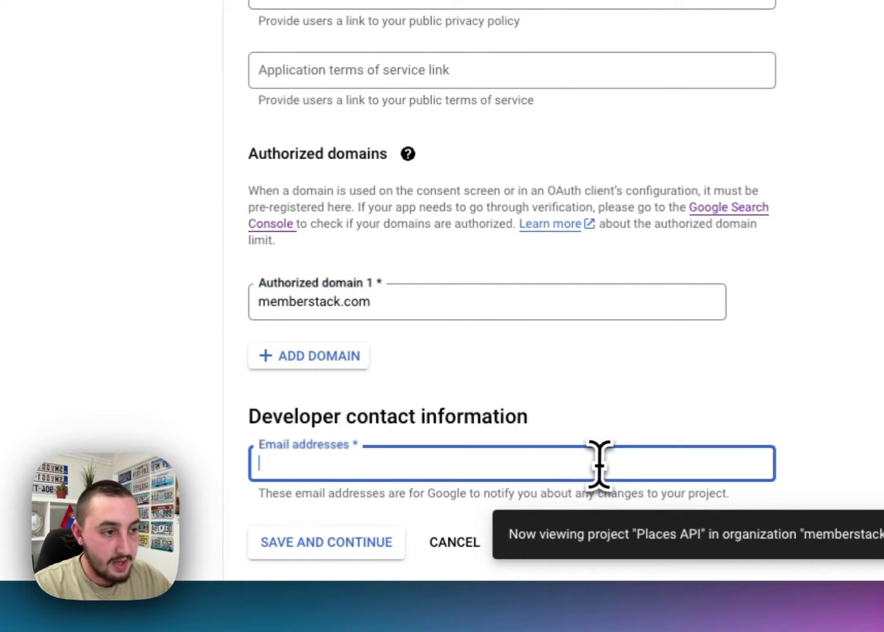
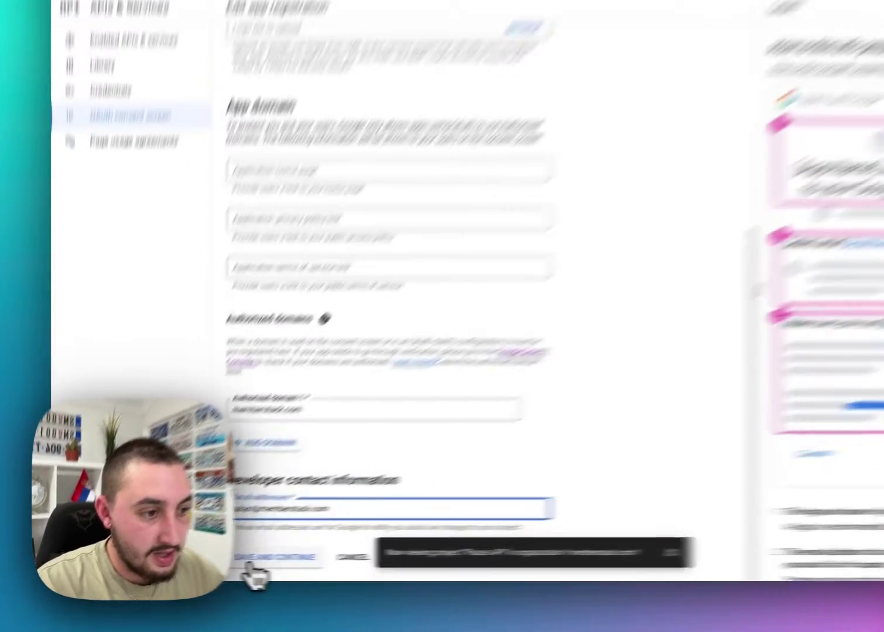
pyautogui.scroll(5, 234, 565)
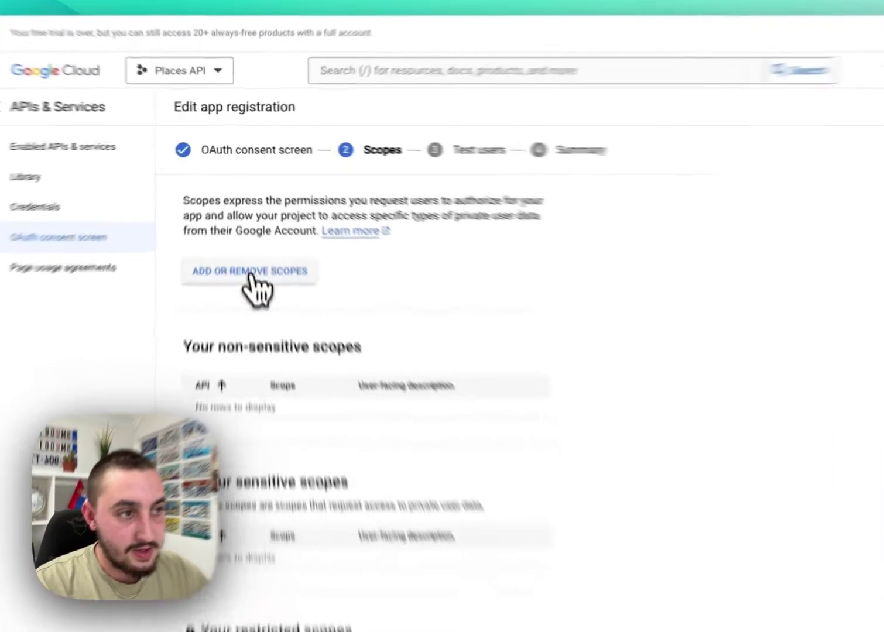
# Add the userinfo.email and userinfo.profile scopes and save them.
pyautogui.click(260, 228)
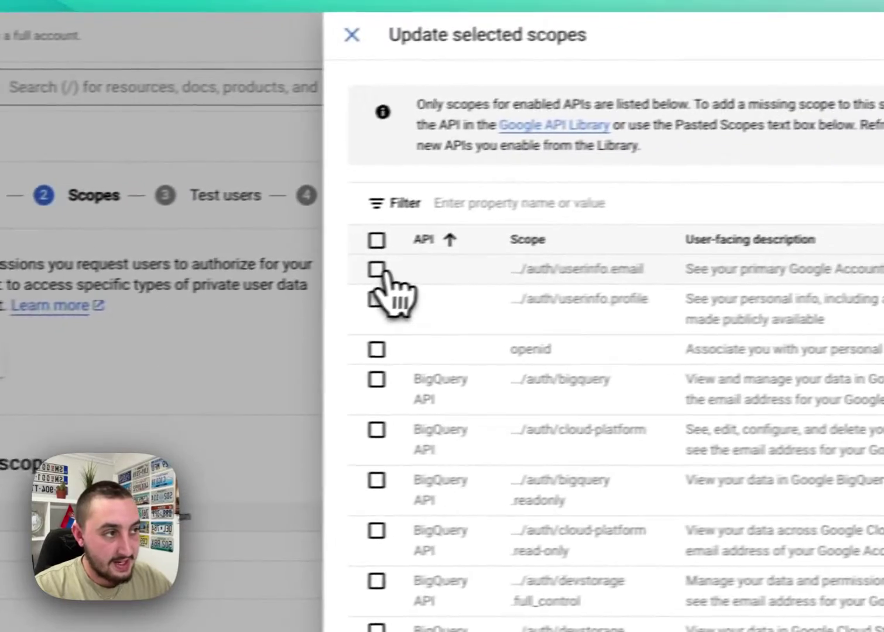
pyautogui.click(377, 271)
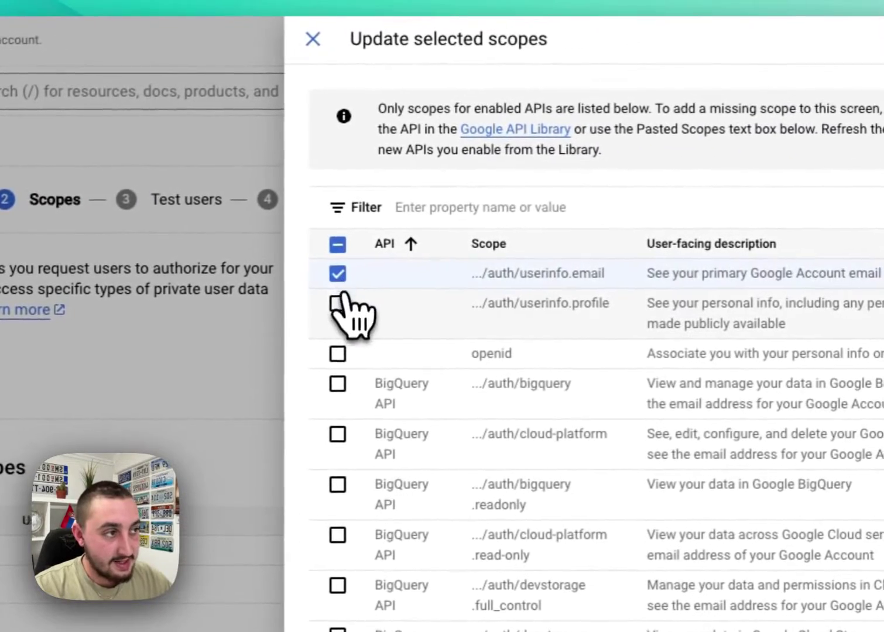
pyautogui.click(377, 300)
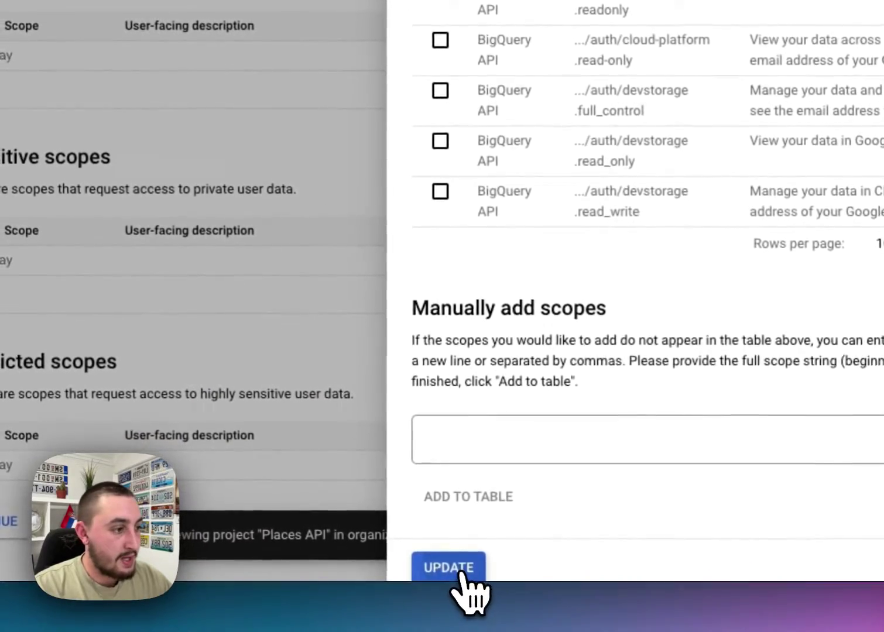
pyautogui.click(429, 626)
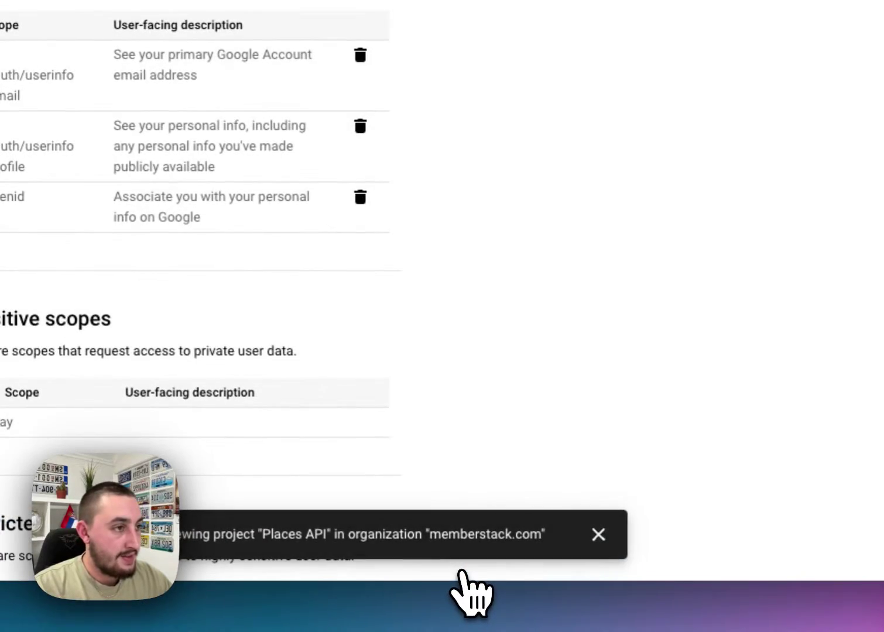
pyautogui.scroll(-3, 406, 144)
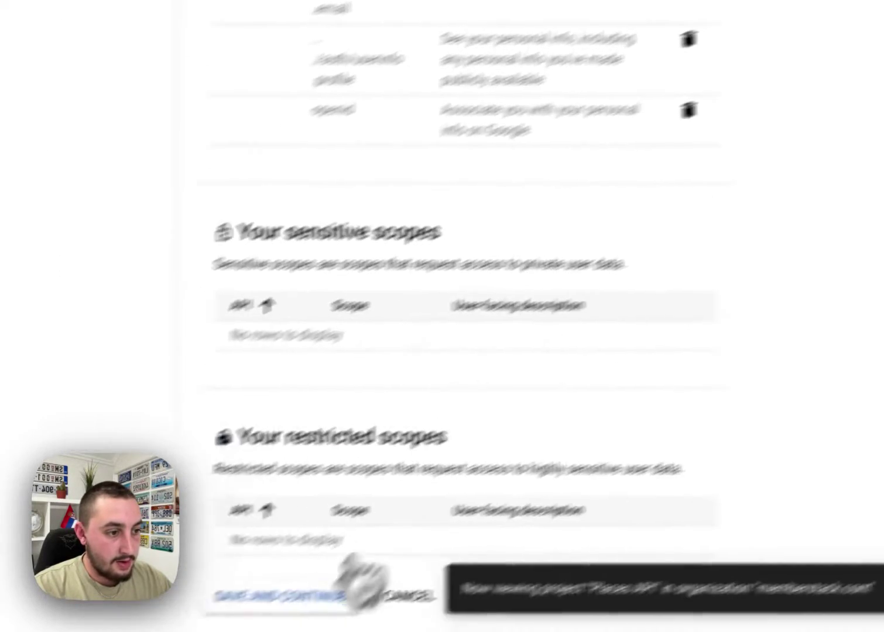
pyautogui.click(382, 548)
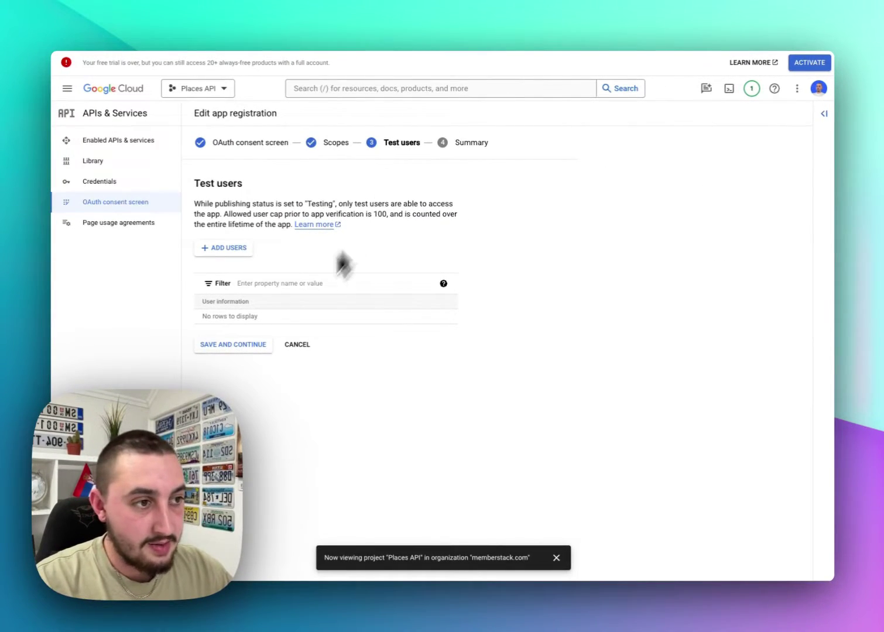
# Skip test users and go back to the Test App consent screen dashboard.
pyautogui.click(222, 344)
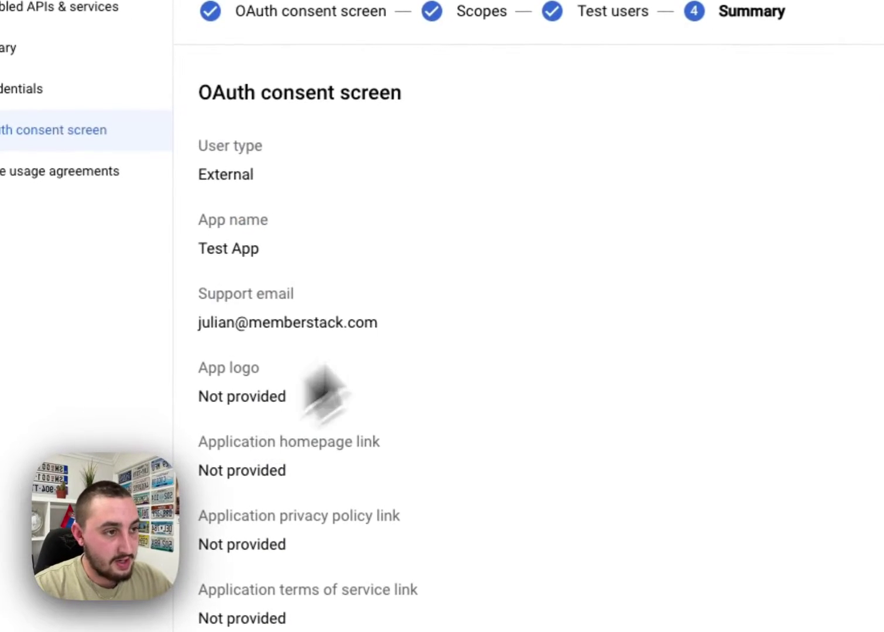
pyautogui.scroll(-5, 429, 281)
pyautogui.scroll(-3, 395, 375)
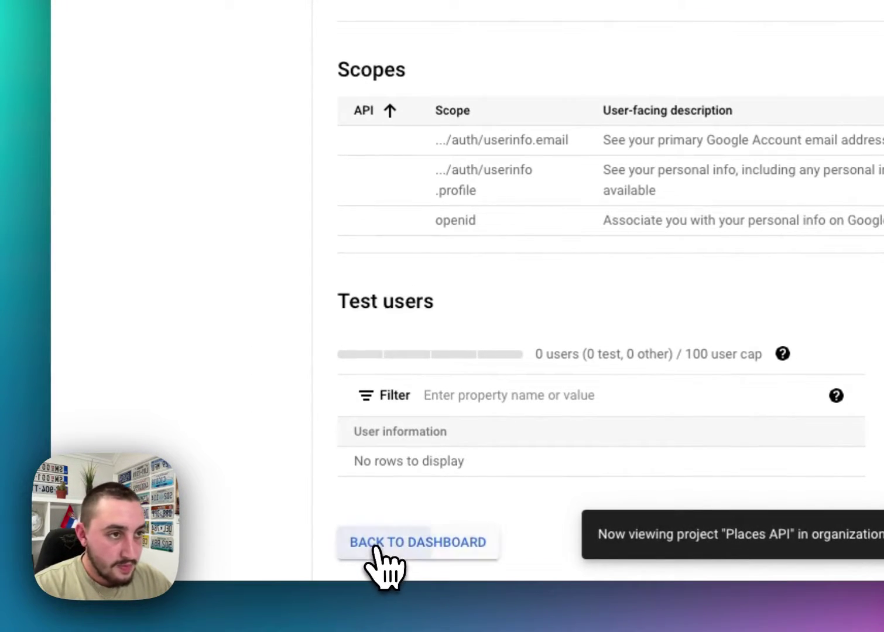
pyautogui.click(375, 547)
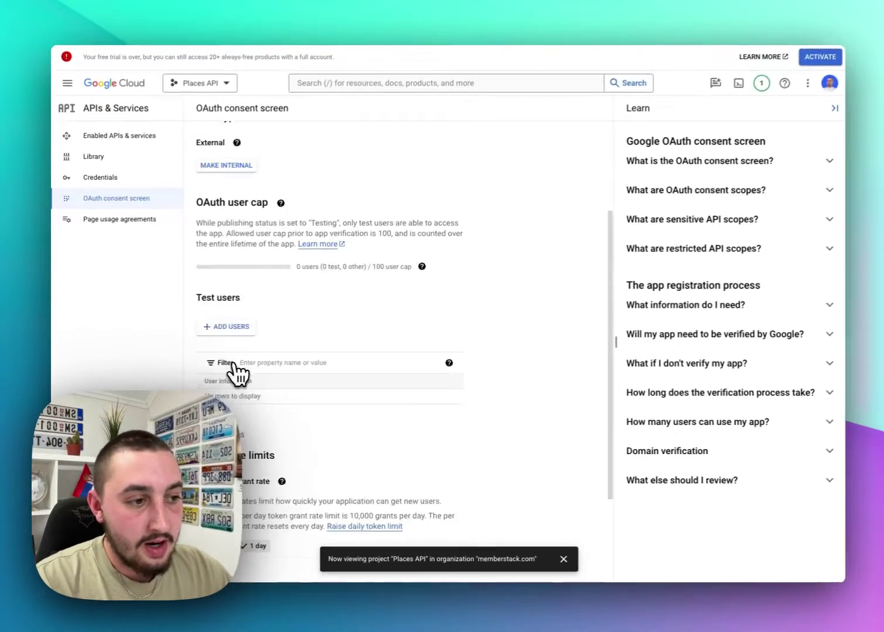
pyautogui.scroll(-5, 234, 371)
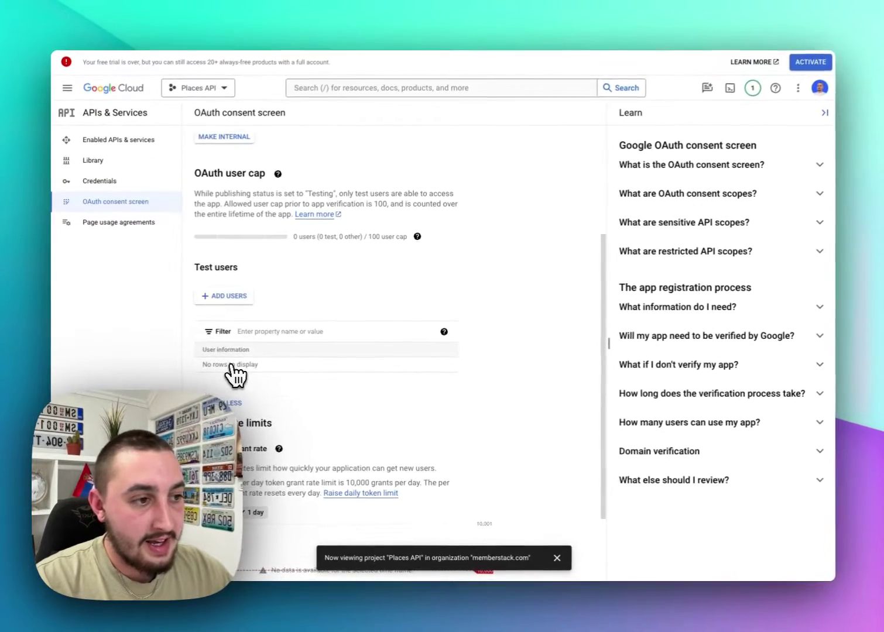
pyautogui.scroll(5, 273, 324)
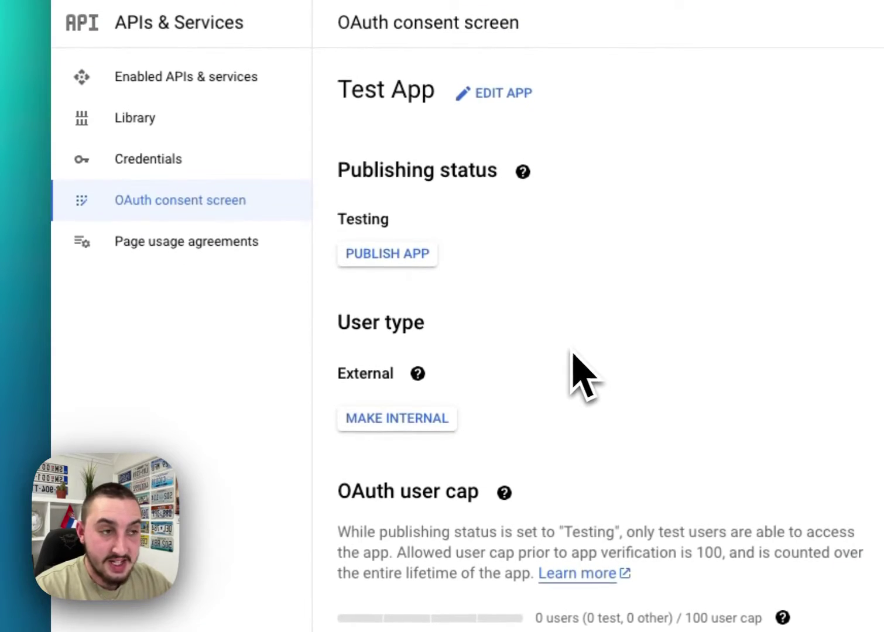
# Start a new OAuth client ID credential of type Web application.
pyautogui.click(148, 198)
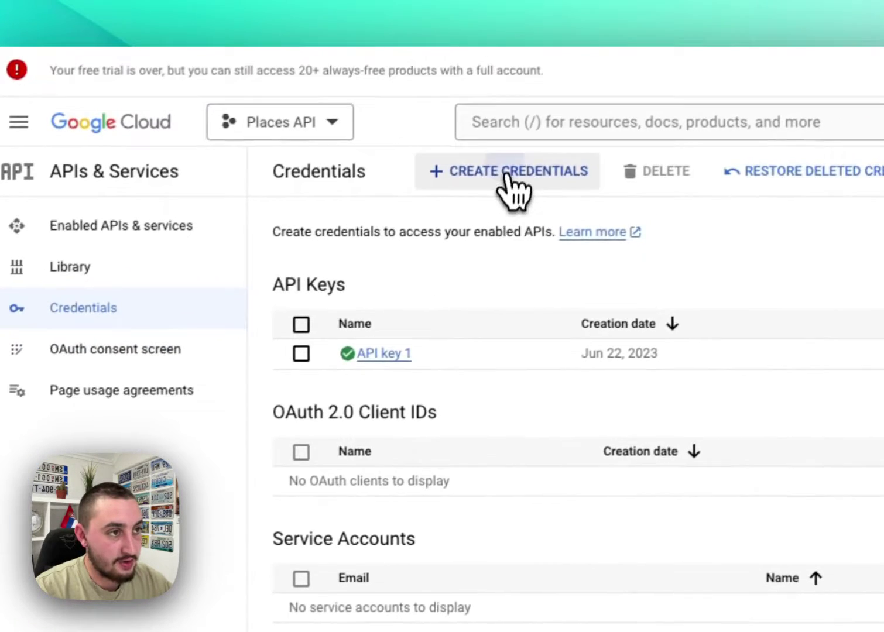
pyautogui.click(561, 135)
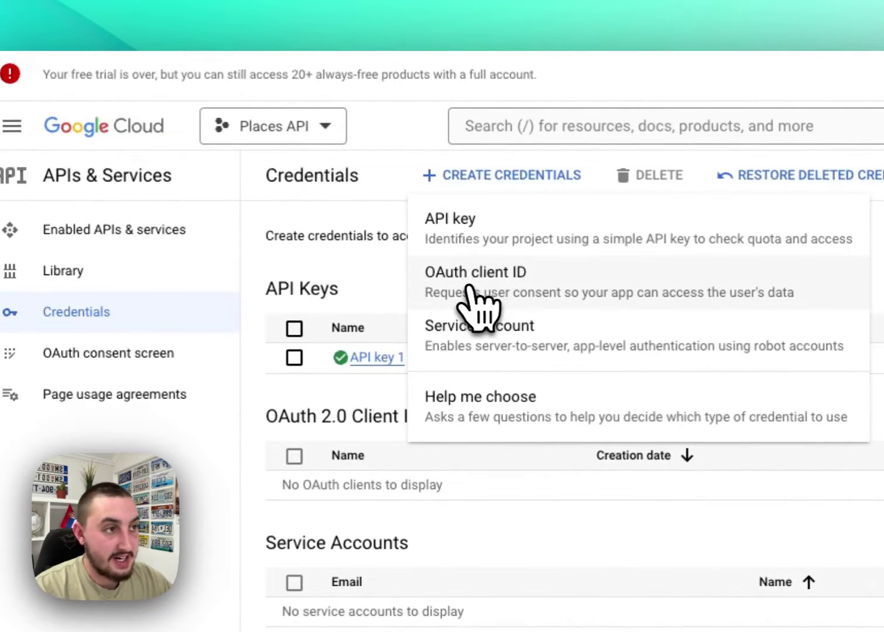
pyautogui.click(511, 288)
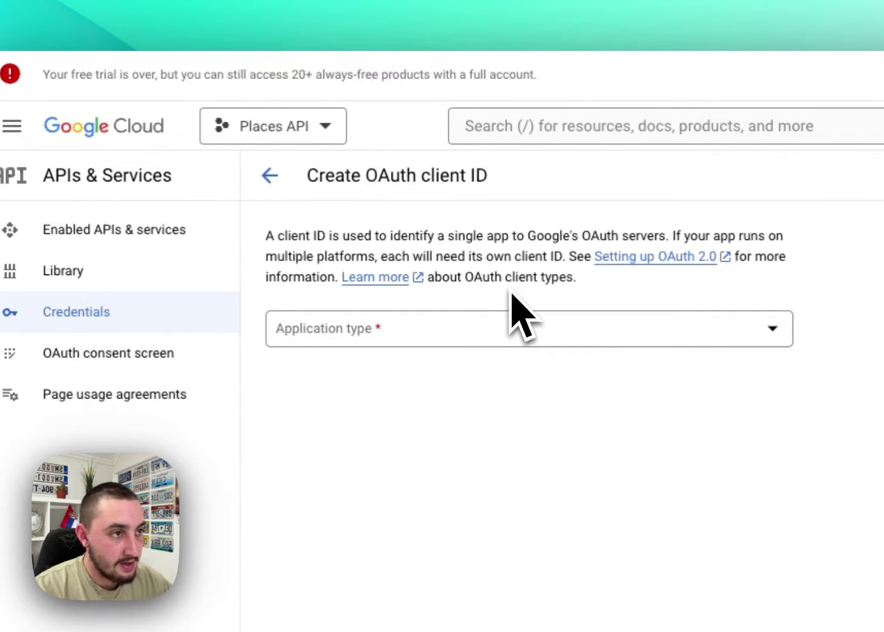
pyautogui.click(495, 332)
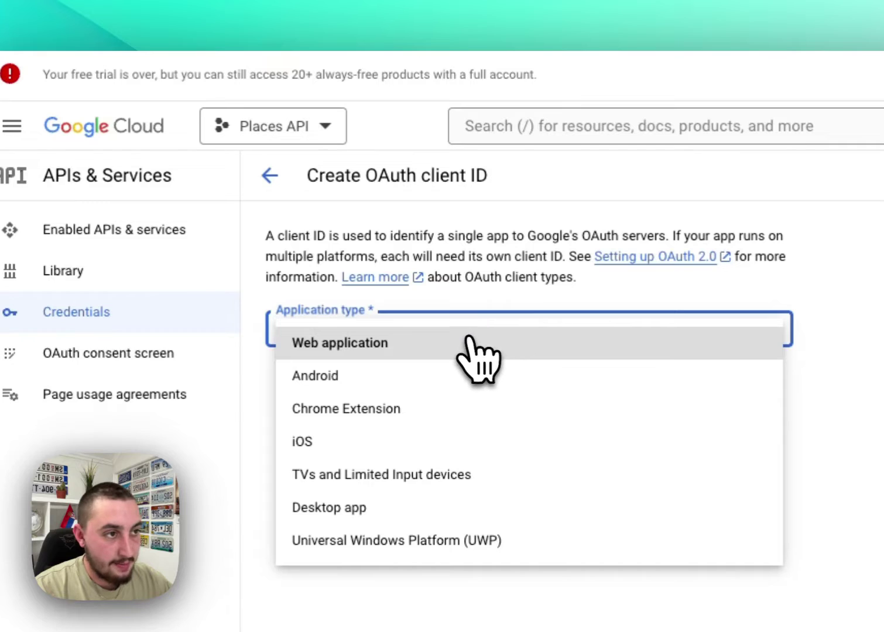
pyautogui.click(458, 347)
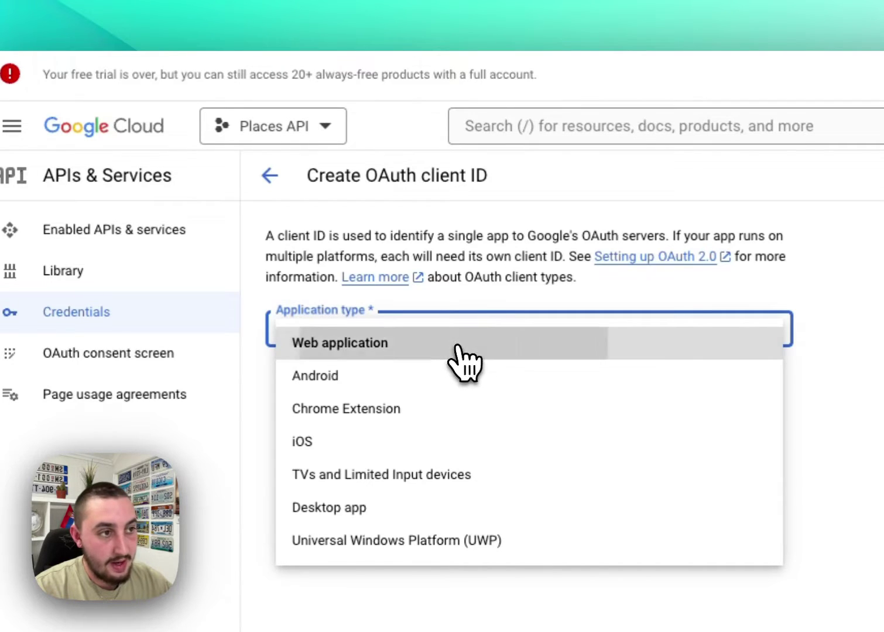
# Name the client 'Test Web App' and add an empty authorized redirect URI.
pyautogui.click(408, 388)
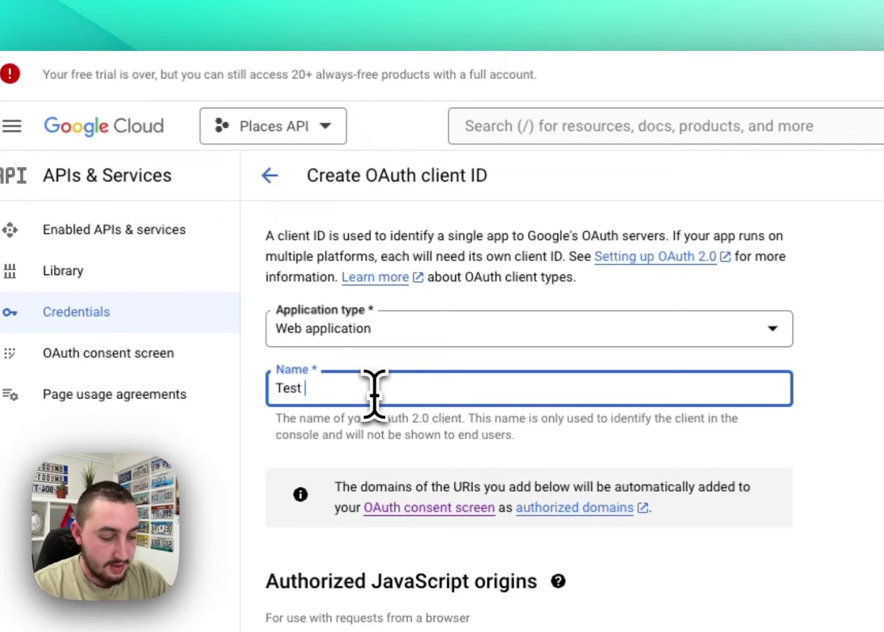
pyautogui.write('Test Web App')
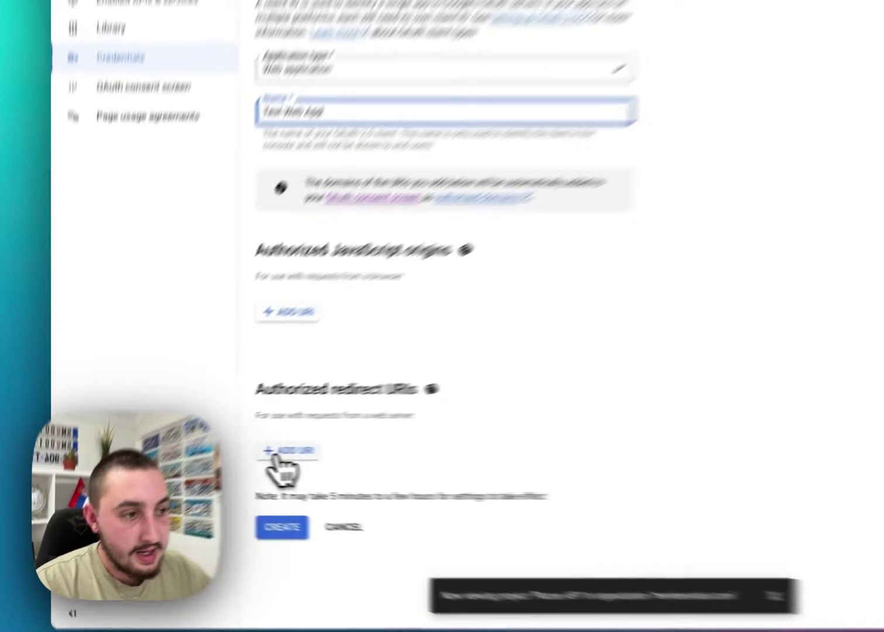
pyautogui.click(212, 456)
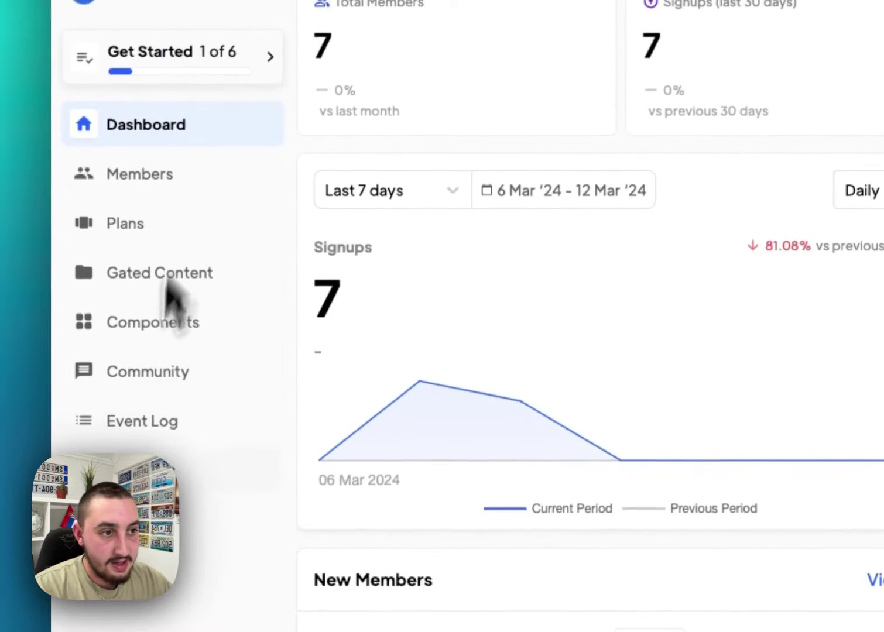
pyautogui.click(228, 489)
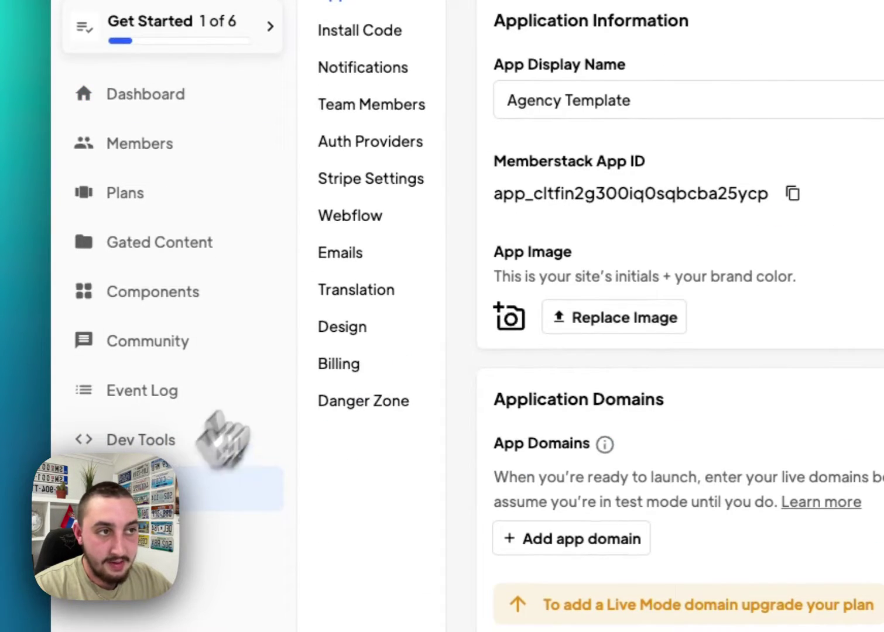
pyautogui.click(370, 147)
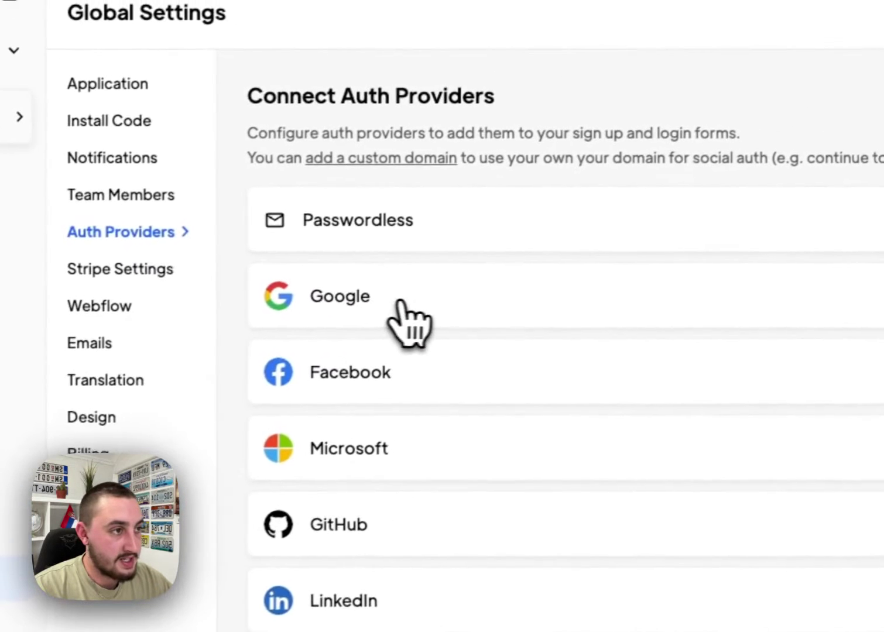
pyautogui.click(760, 315)
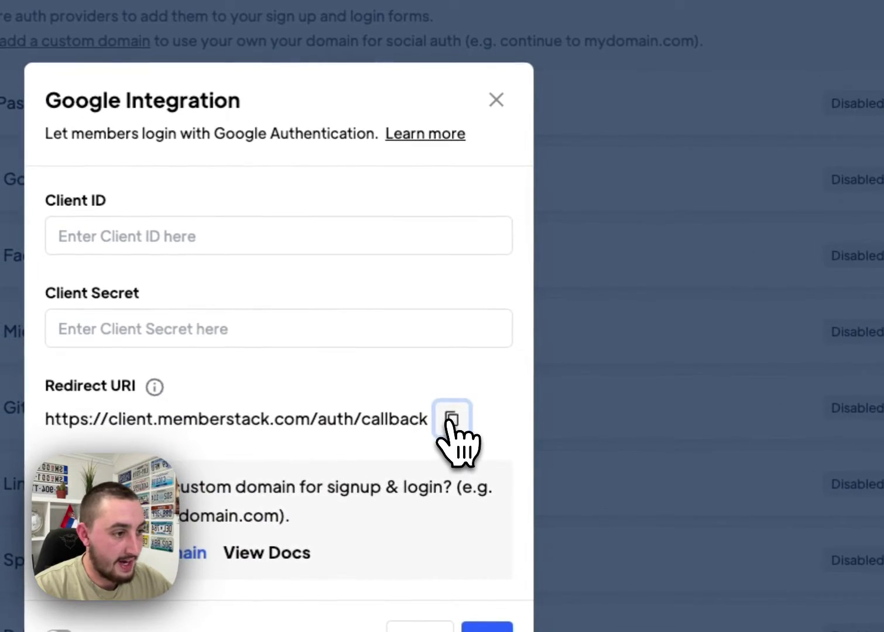
pyautogui.click(447, 422)
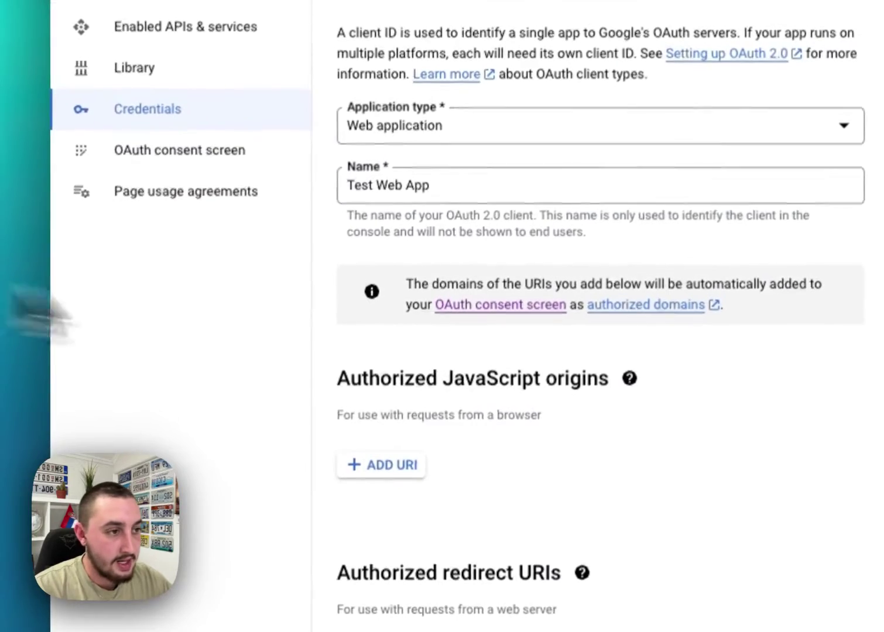
pyautogui.scroll(-5, 445, 351)
pyautogui.click(375, 413)
pyautogui.press('super+v')
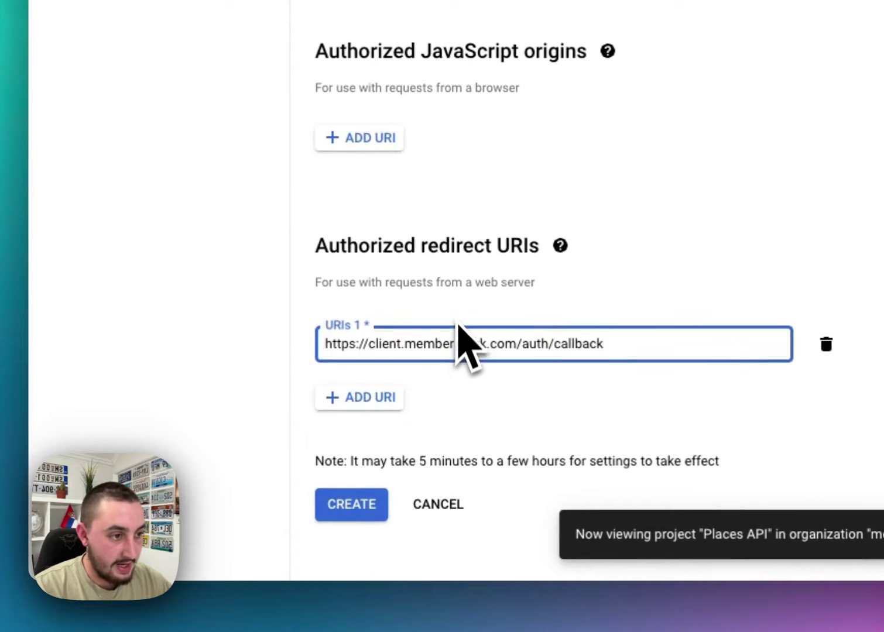
pyautogui.click(342, 507)
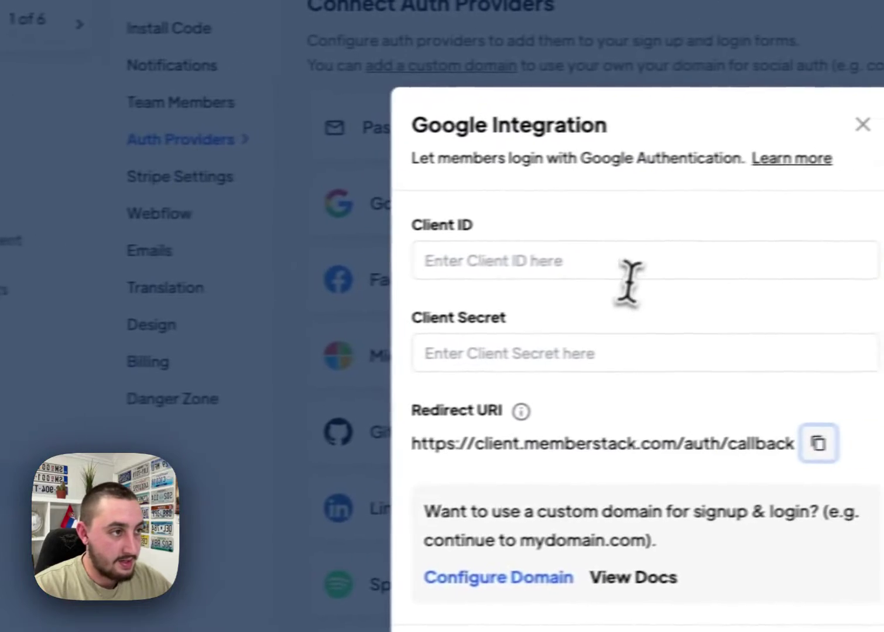
# Paste the Google client ID and client secret into Memberstack's Google Integration and save.
pyautogui.click(586, 264)
pyautogui.press('super+v')
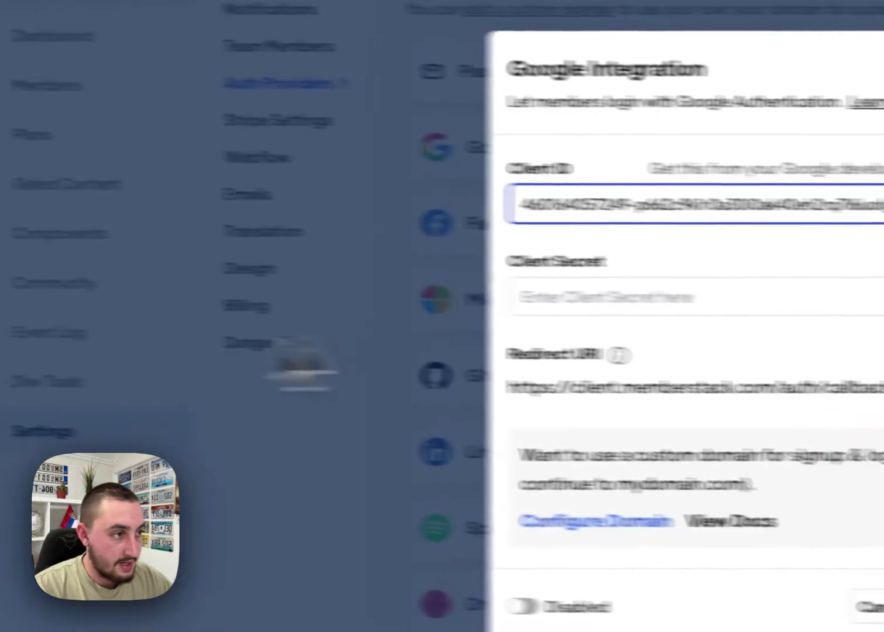
pyautogui.click(662, 294)
pyautogui.press('super+v')
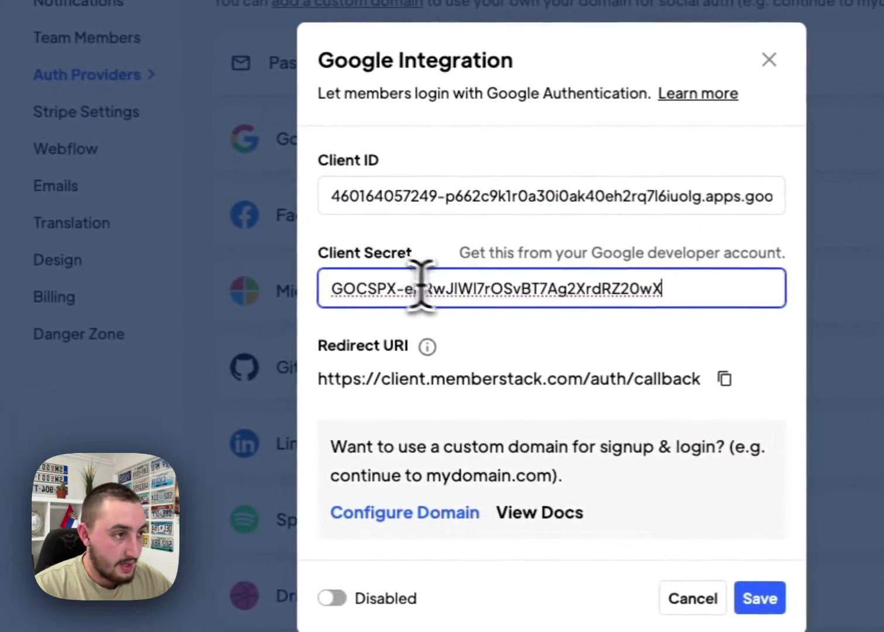
pyautogui.click(780, 596)
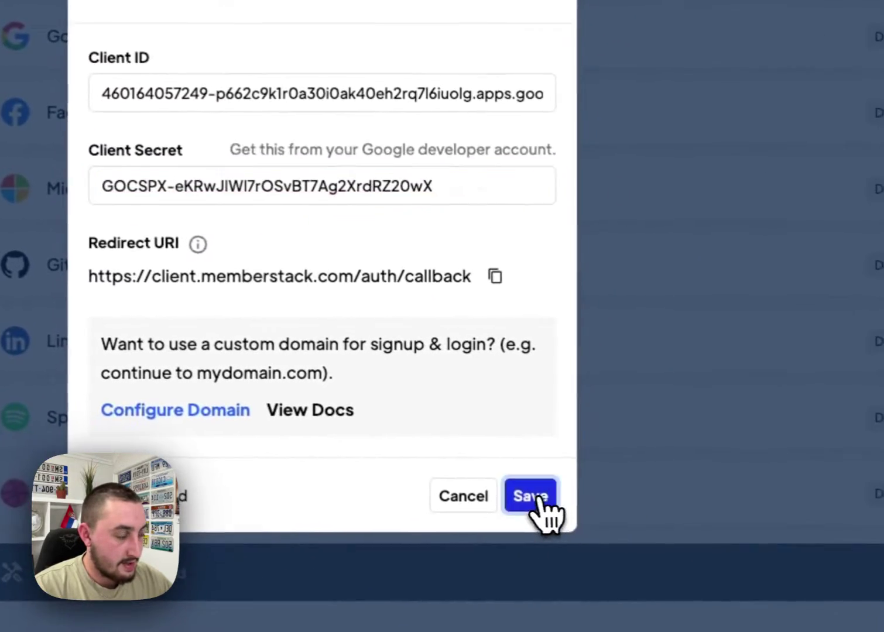
pyautogui.click(536, 496)
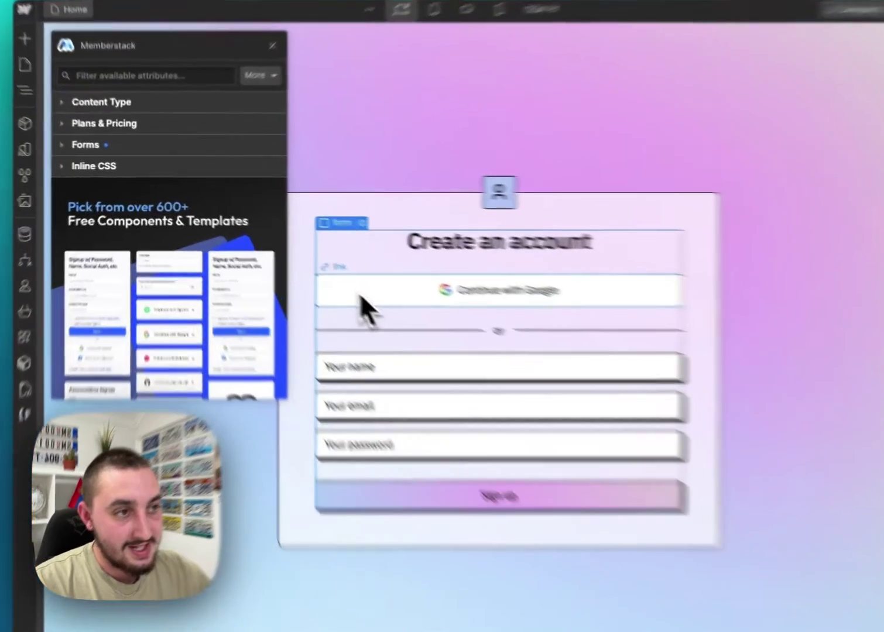
# Select the Continue with Google link and expand its Memberstack Social Auth options.
pyautogui.click(292, 260)
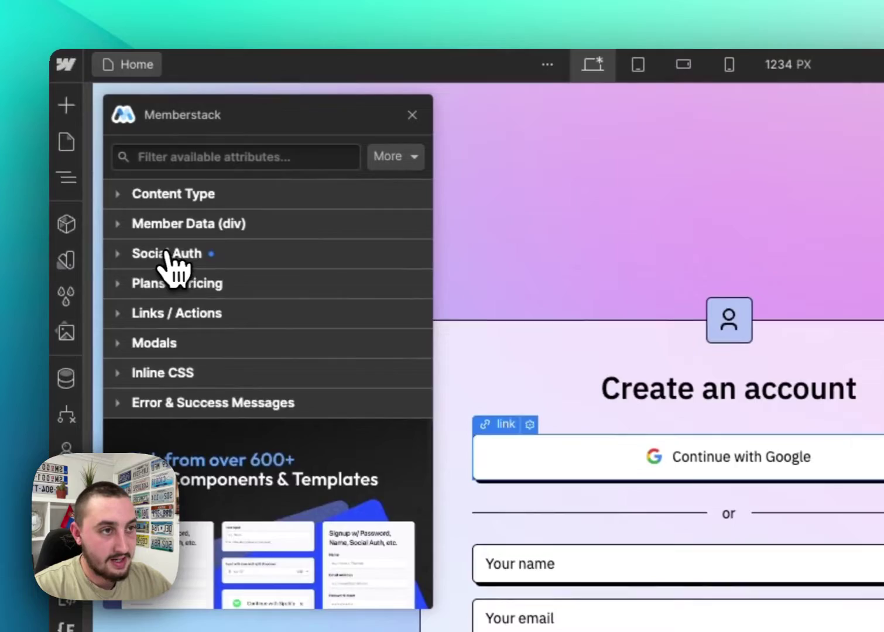
pyautogui.click(88, 137)
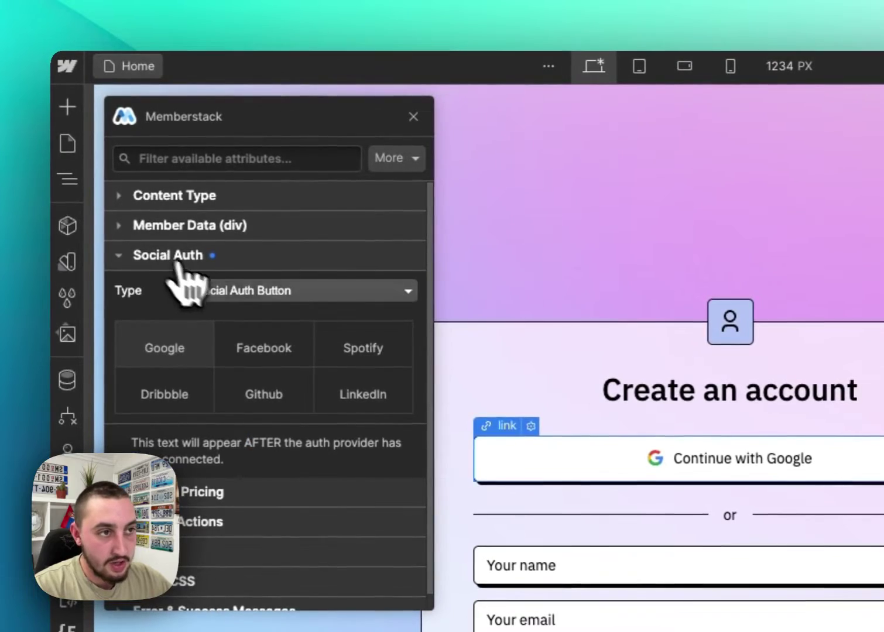